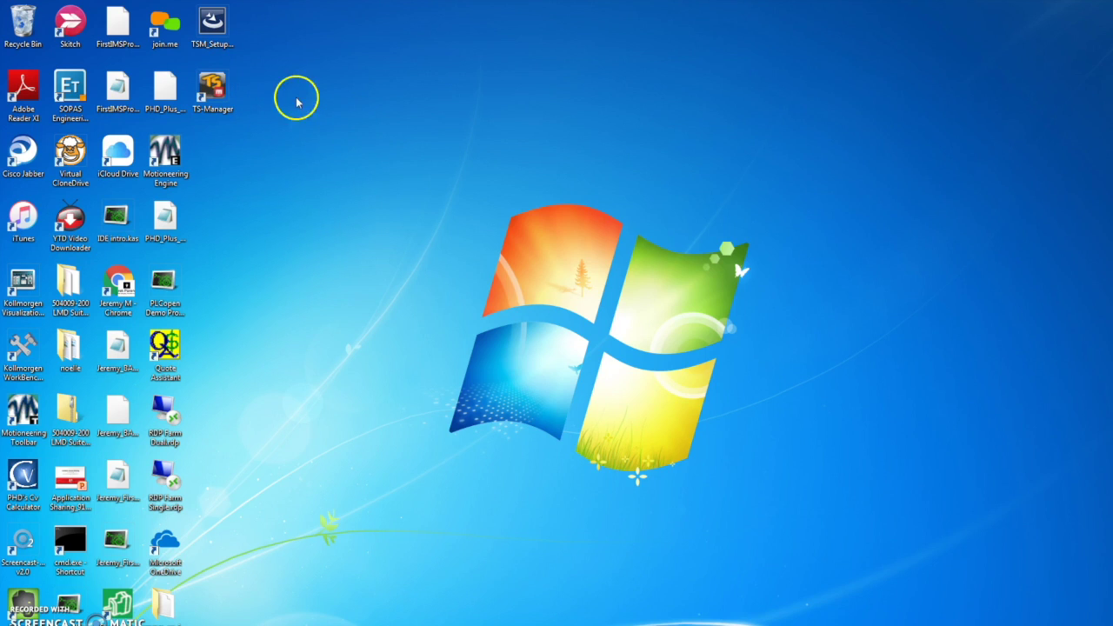
Launch TS-Manager from the desktop and continue through its launcher into the main application
left_click(218, 97)
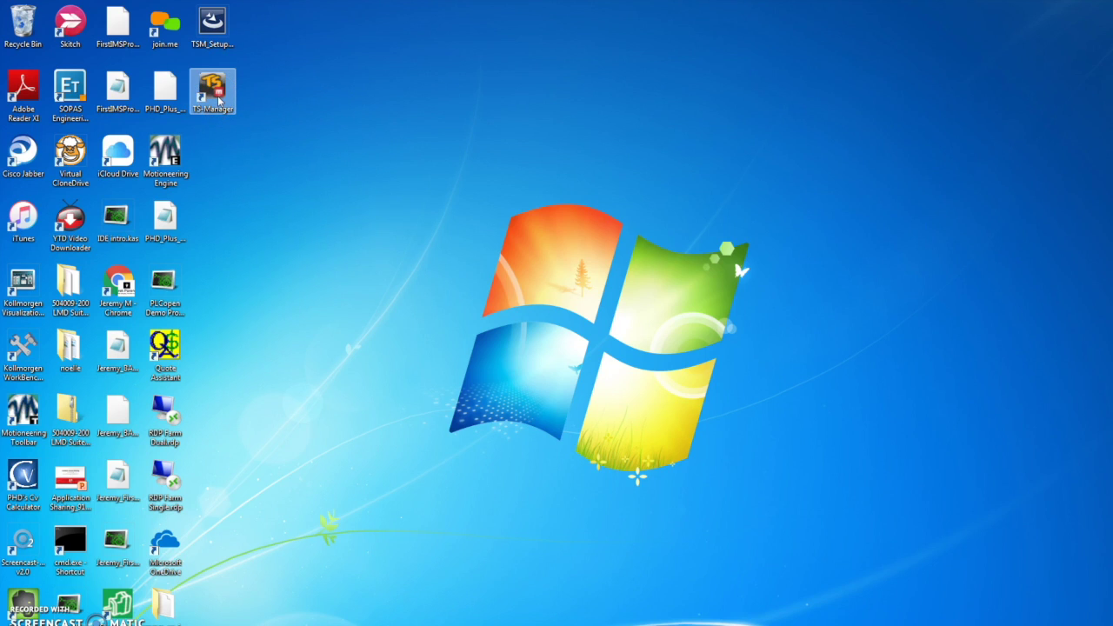
double_click(217, 98)
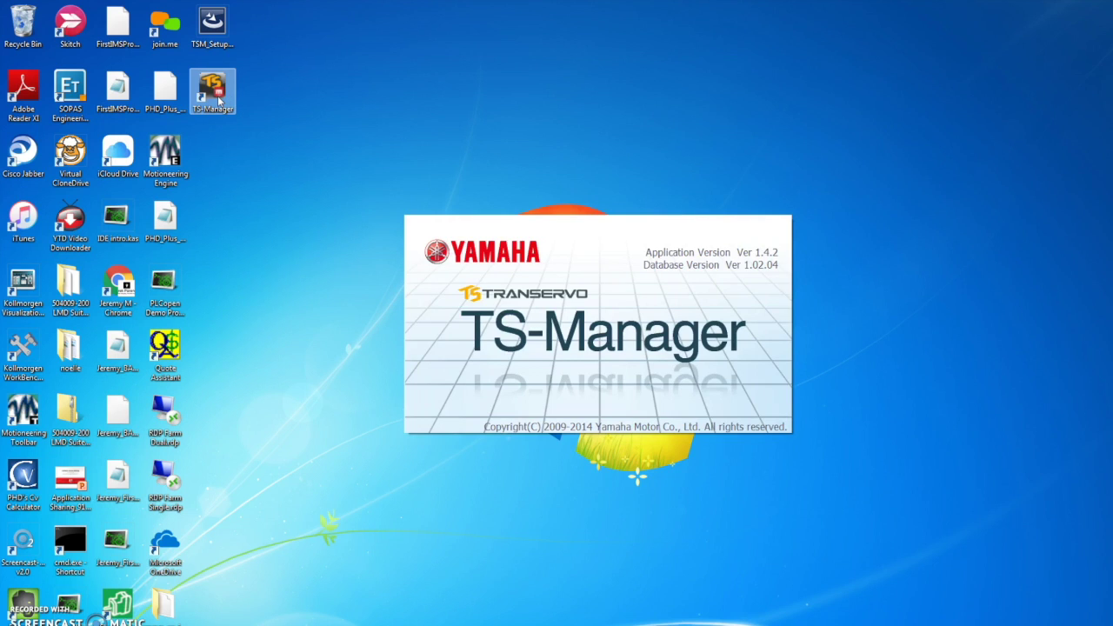
left_click(407, 196)
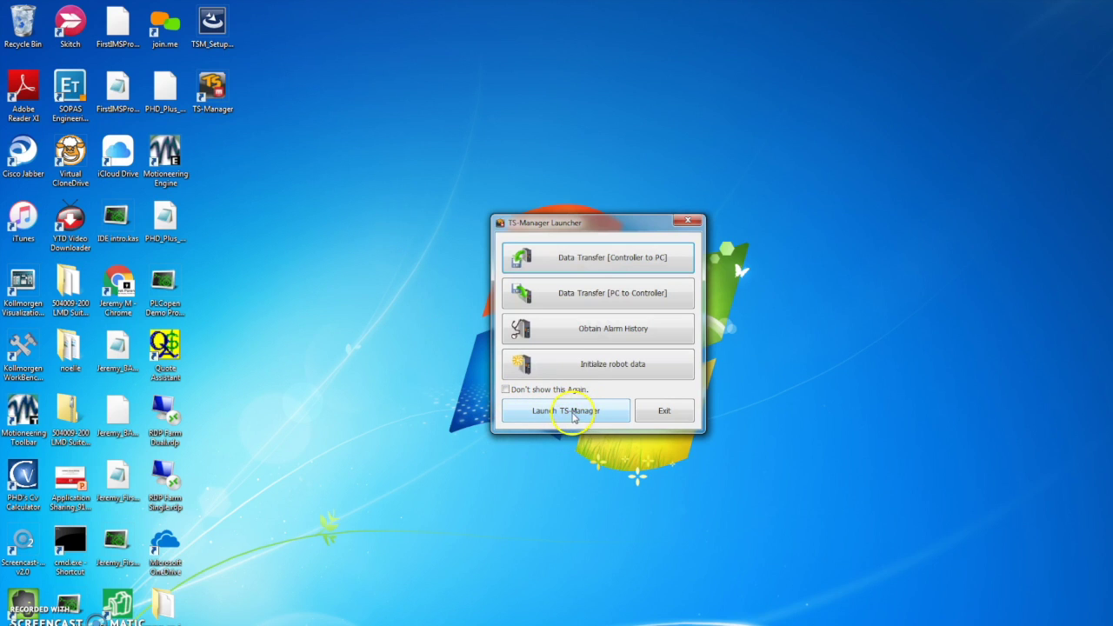
left_click(574, 414)
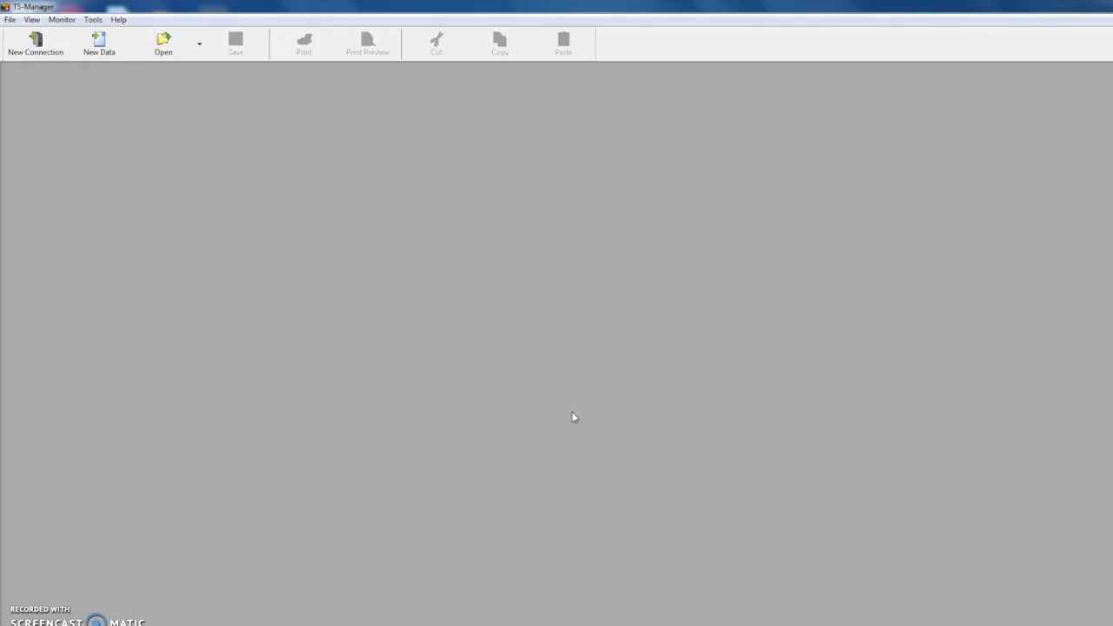
Create a new connection to Controller1 on serial port COM9
left_click(36, 45)
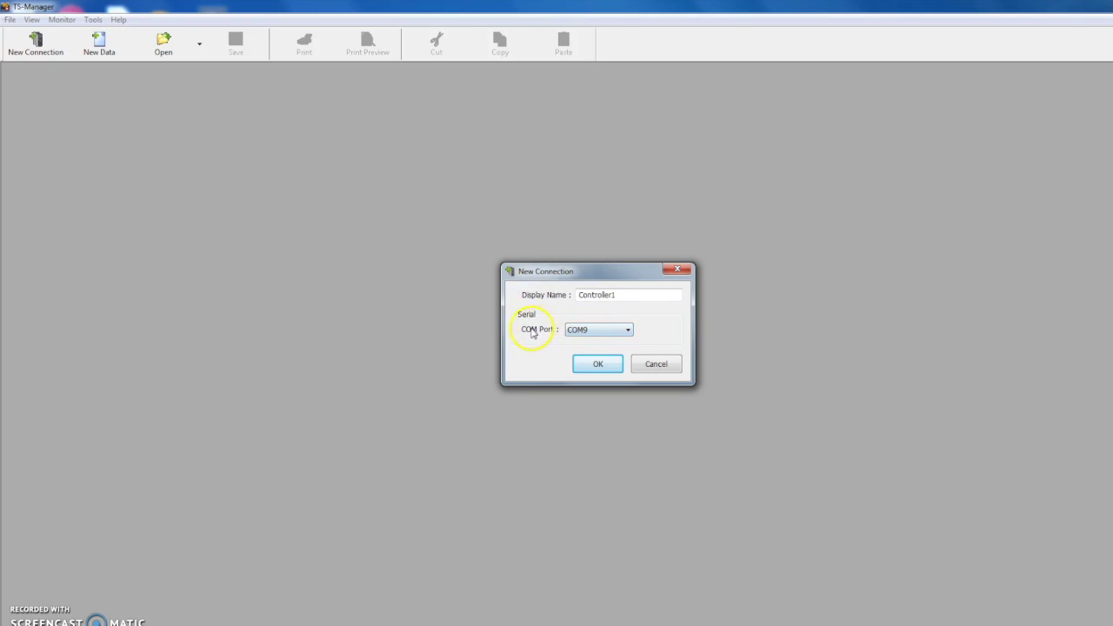
left_click(629, 331)
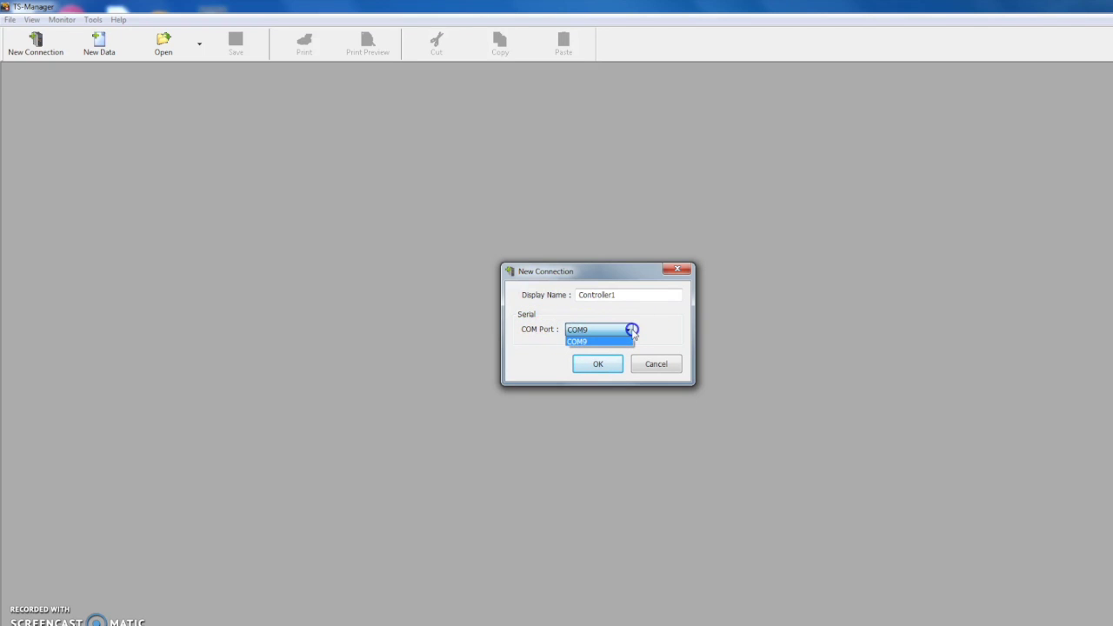
left_click(586, 342)
left_click(597, 366)
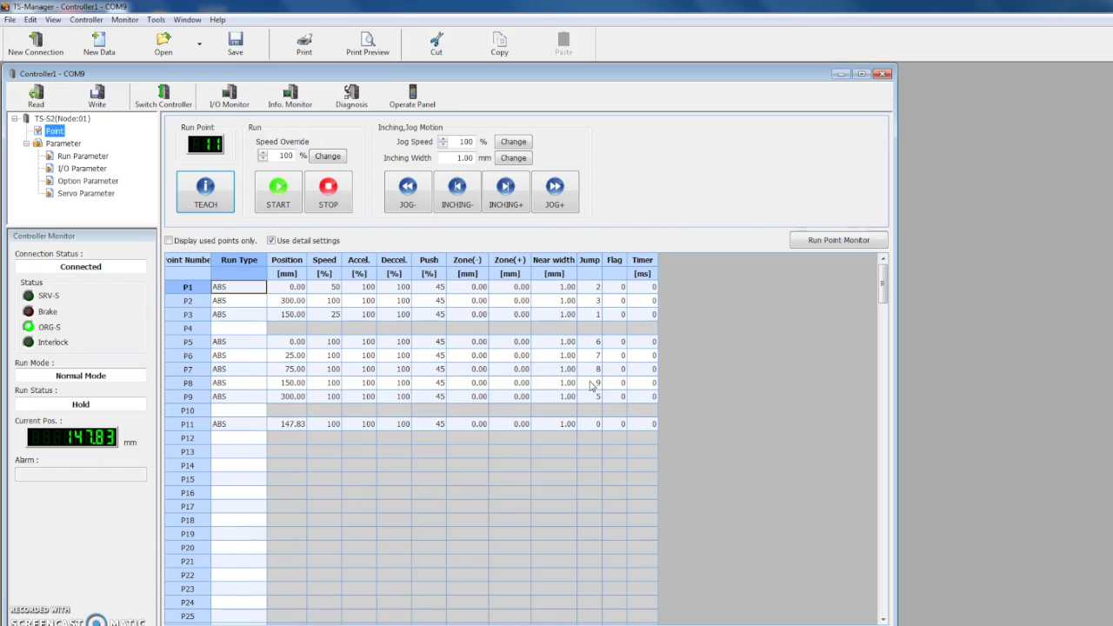
Show the Operate Panel for Controller1 and place it beside the controller window, clear of the point table
left_click(563, 319)
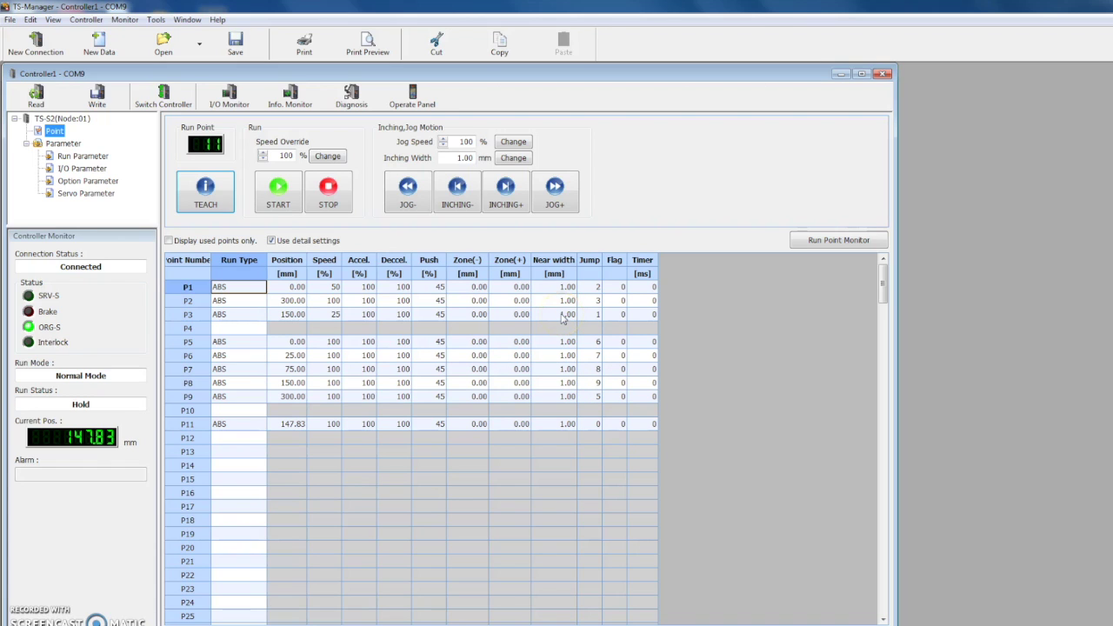
left_click(430, 102)
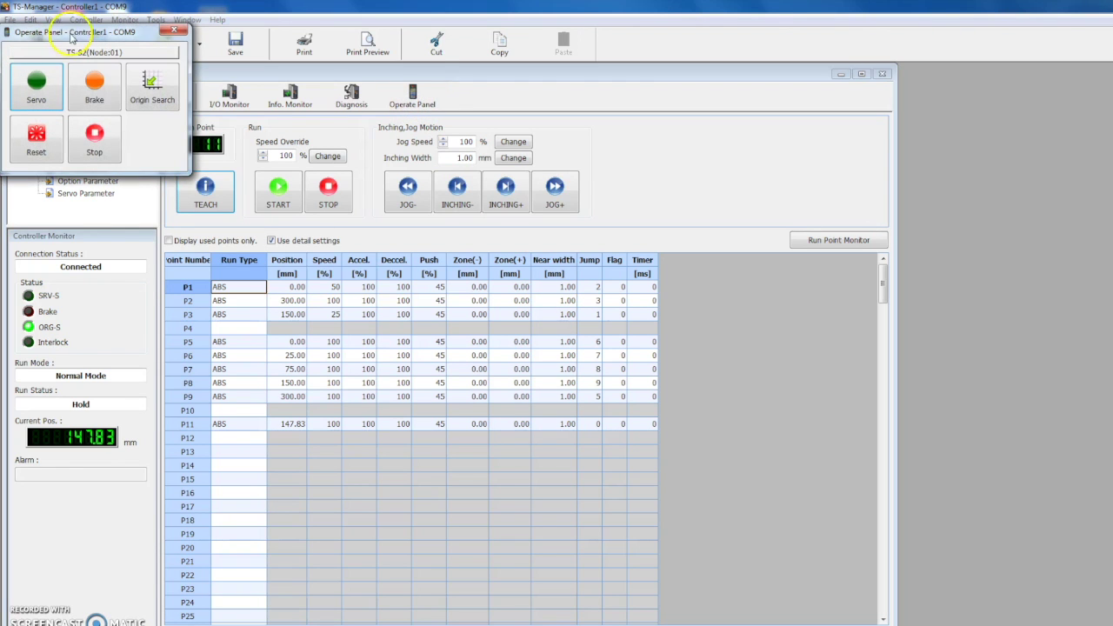
left_click_drag(72, 37, 977, 74)
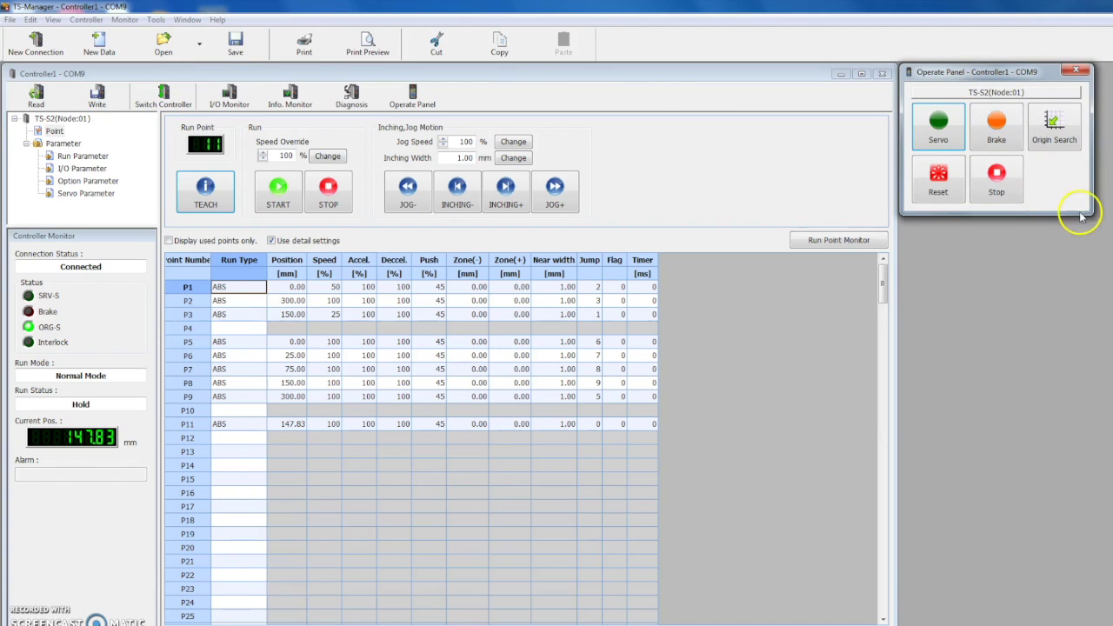
Switch the servo on, run an origin search on the actuator and acknowledge its completion
left_click(936, 131)
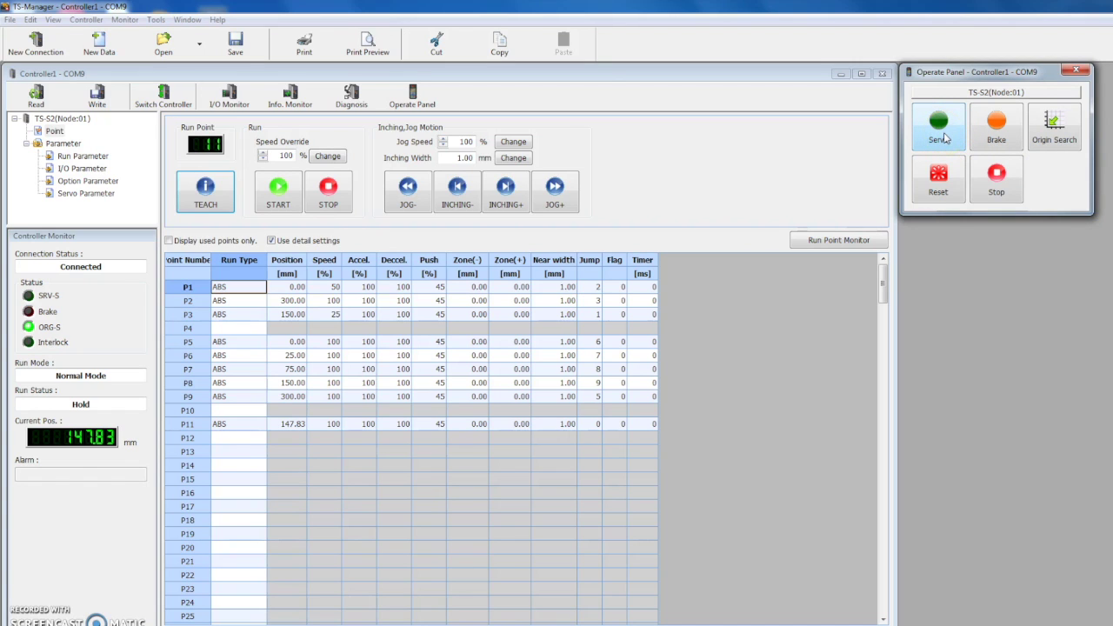
left_click(957, 139)
left_click(1058, 140)
left_click(939, 124)
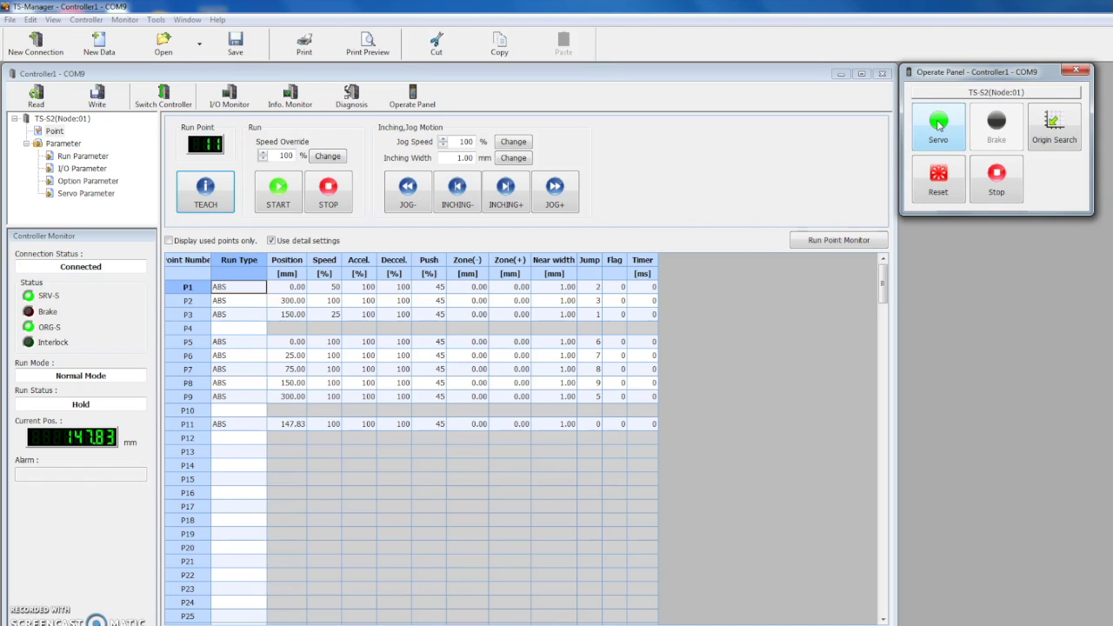
left_click(1063, 128)
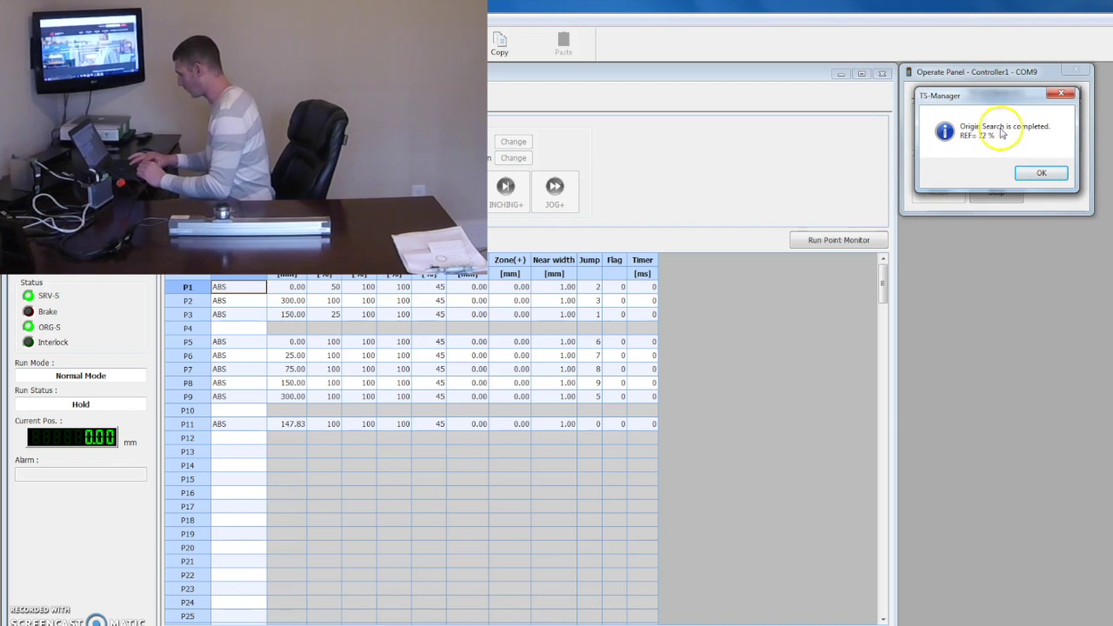
left_click(1048, 173)
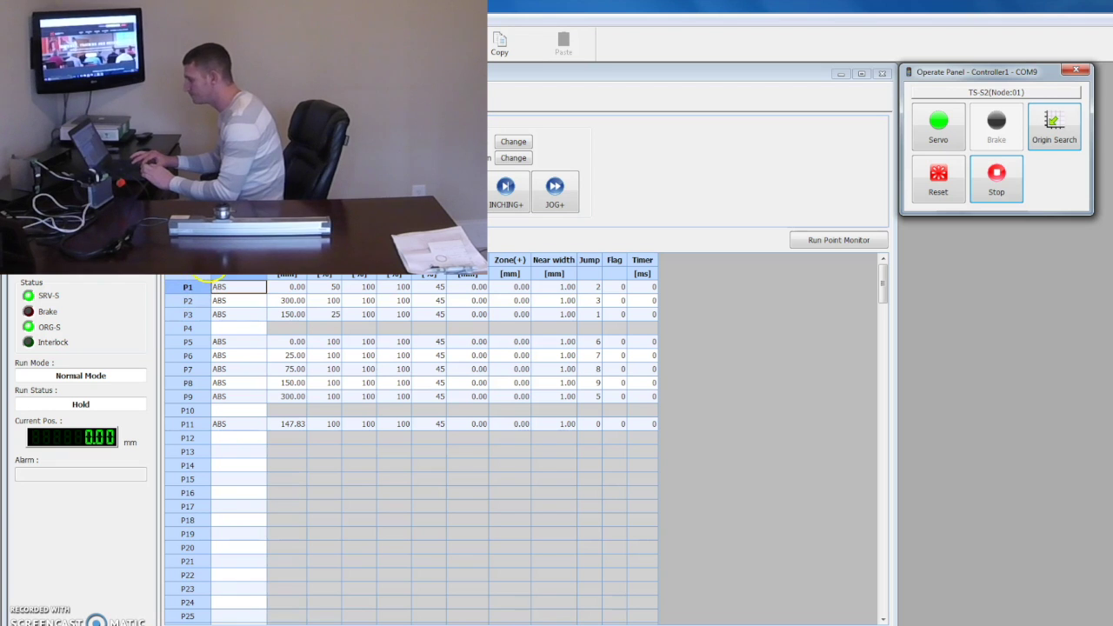
Widen the Point Number column, then run the motion sequence starting at point P1 and stop it
left_click_drag(210, 275, 220, 275)
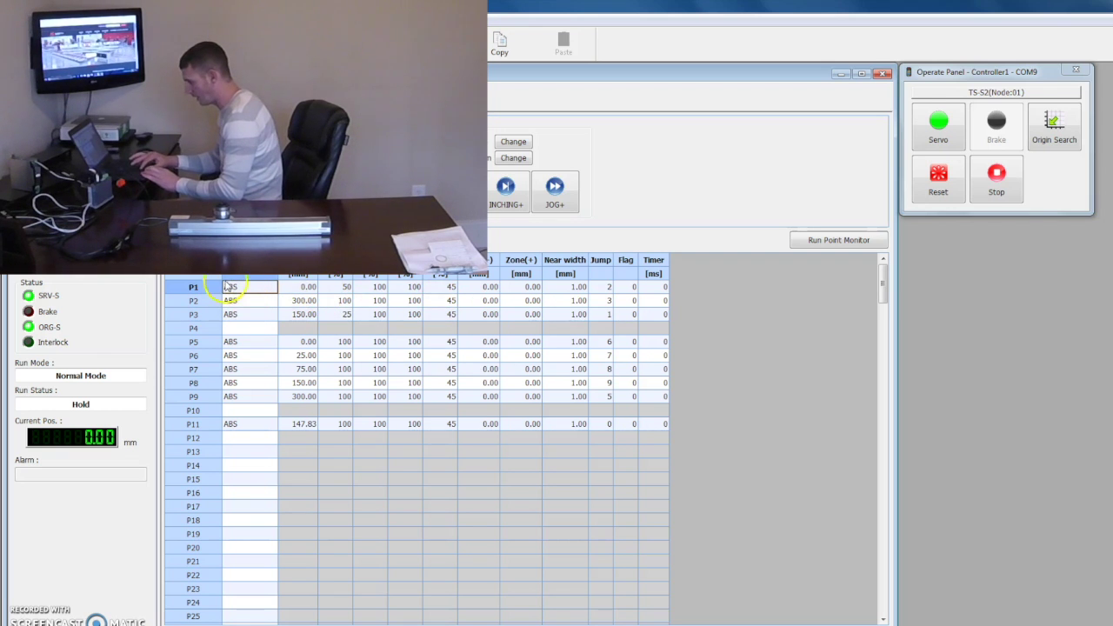
left_click(610, 300)
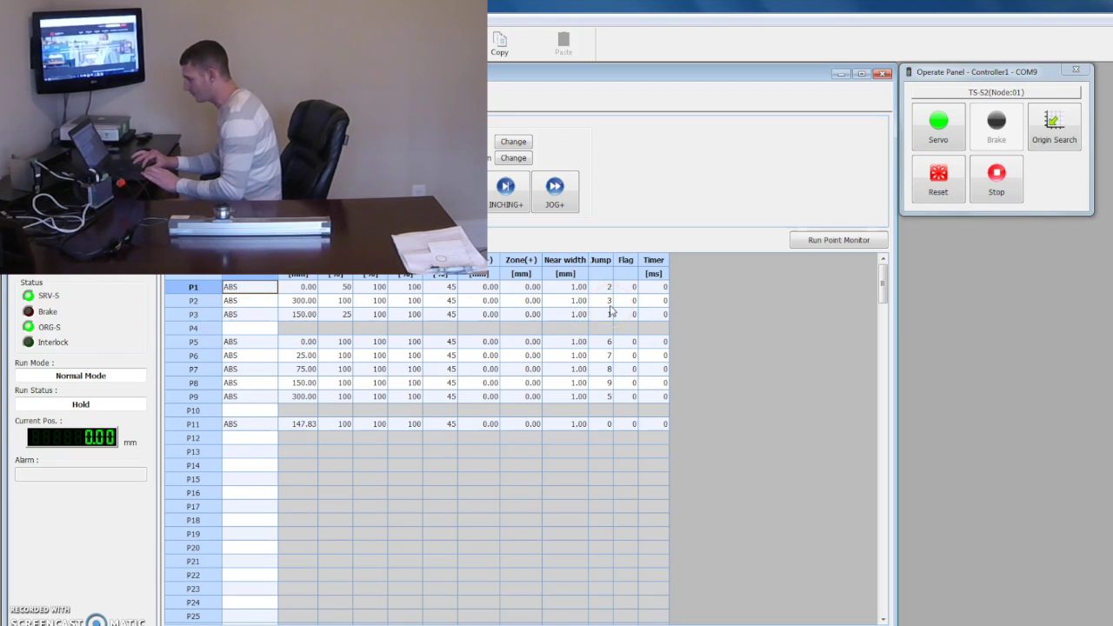
left_click(619, 291)
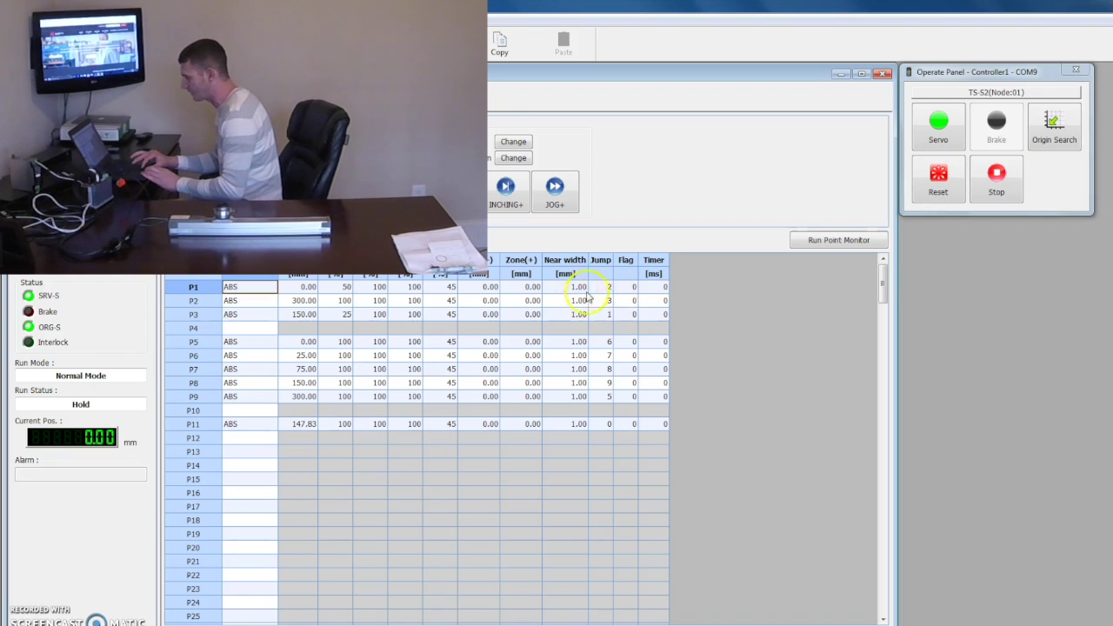
left_click(193, 287)
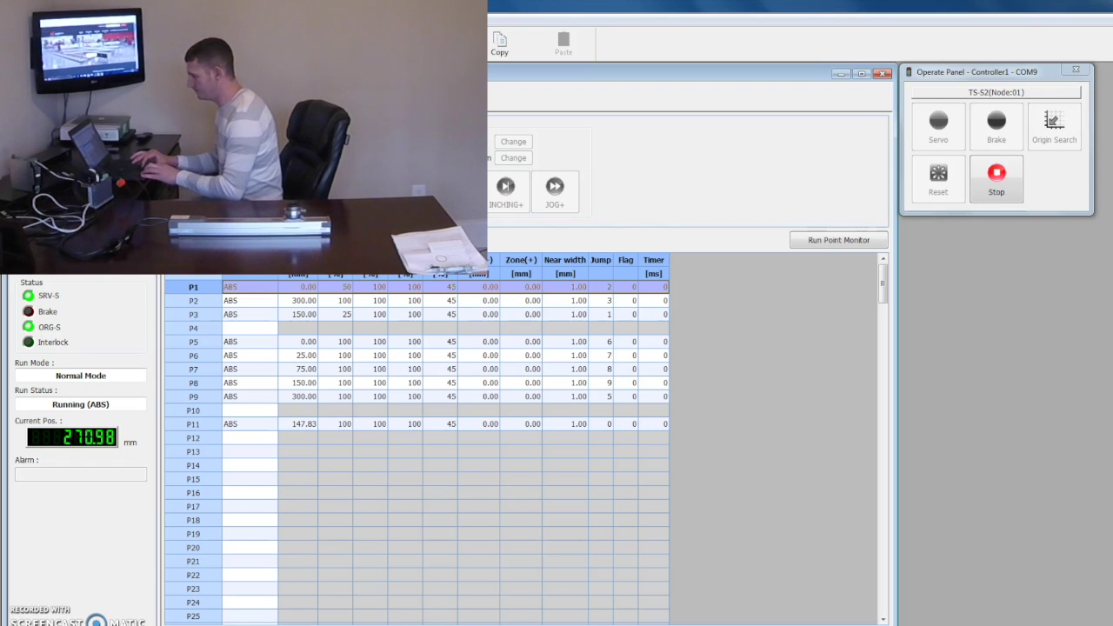
key("Escape")
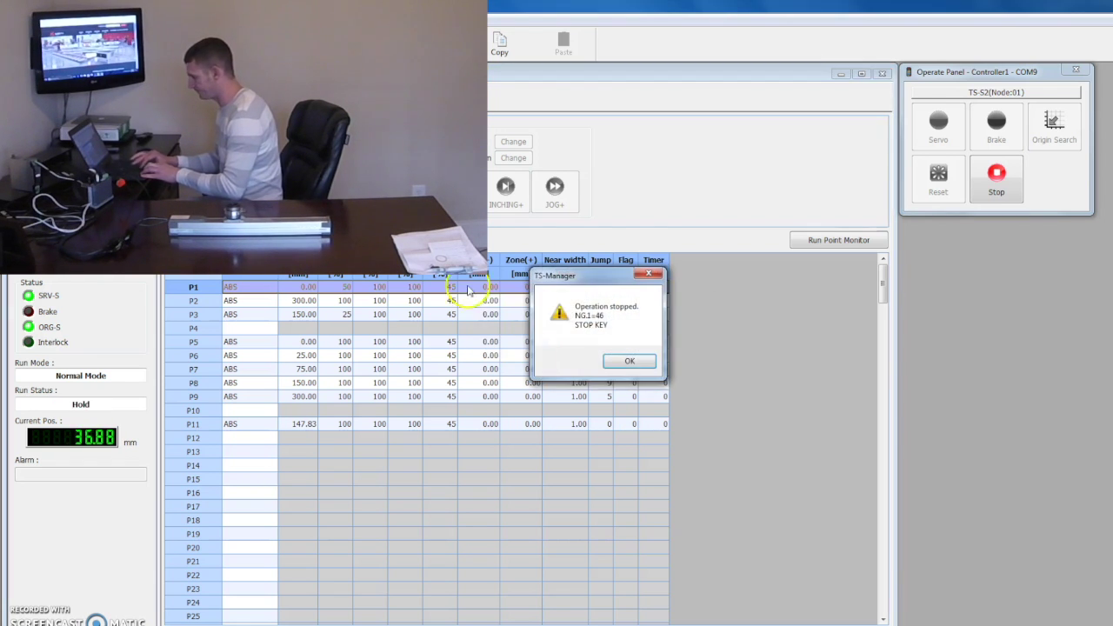
left_click(630, 362)
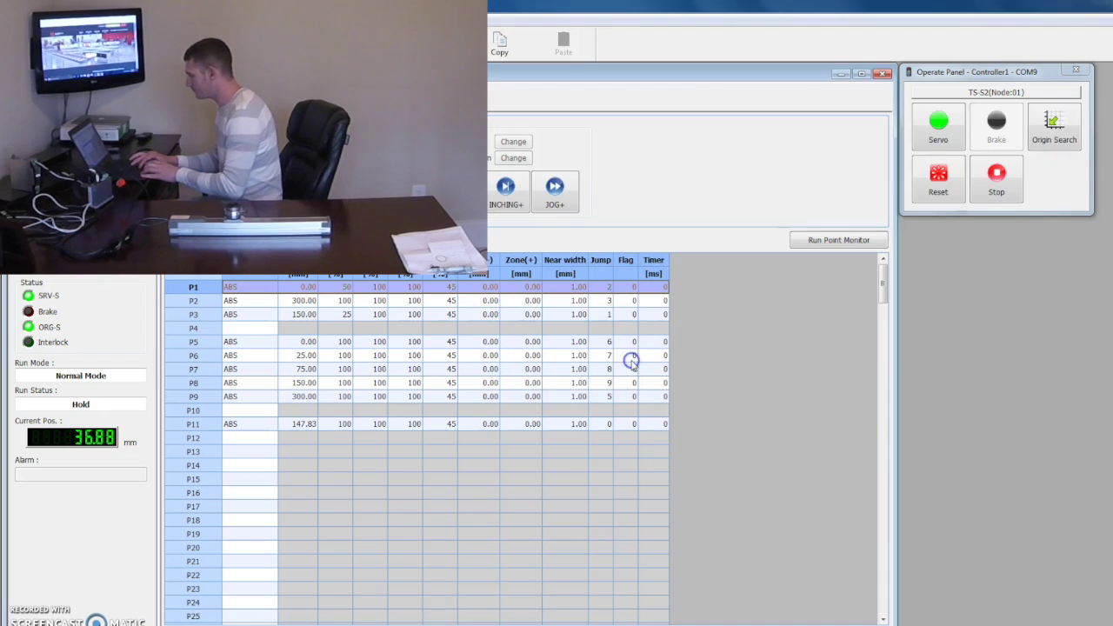
Run the jump sequence starting at point P5, stop the robot and dismiss the stop notice
left_click(195, 344)
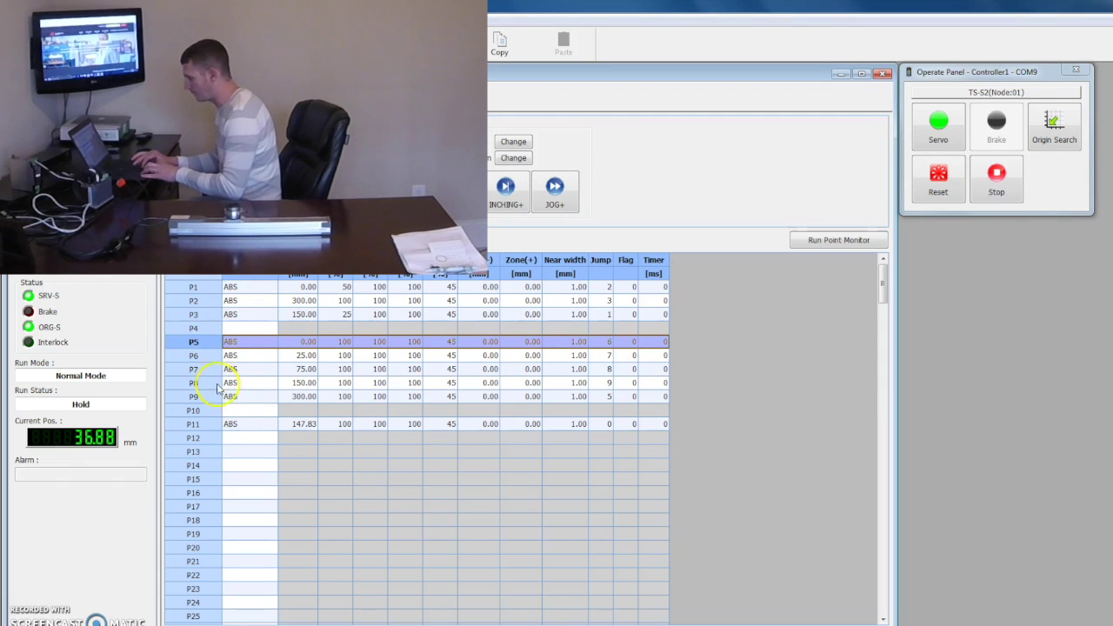
left_click(616, 351)
left_click(463, 360)
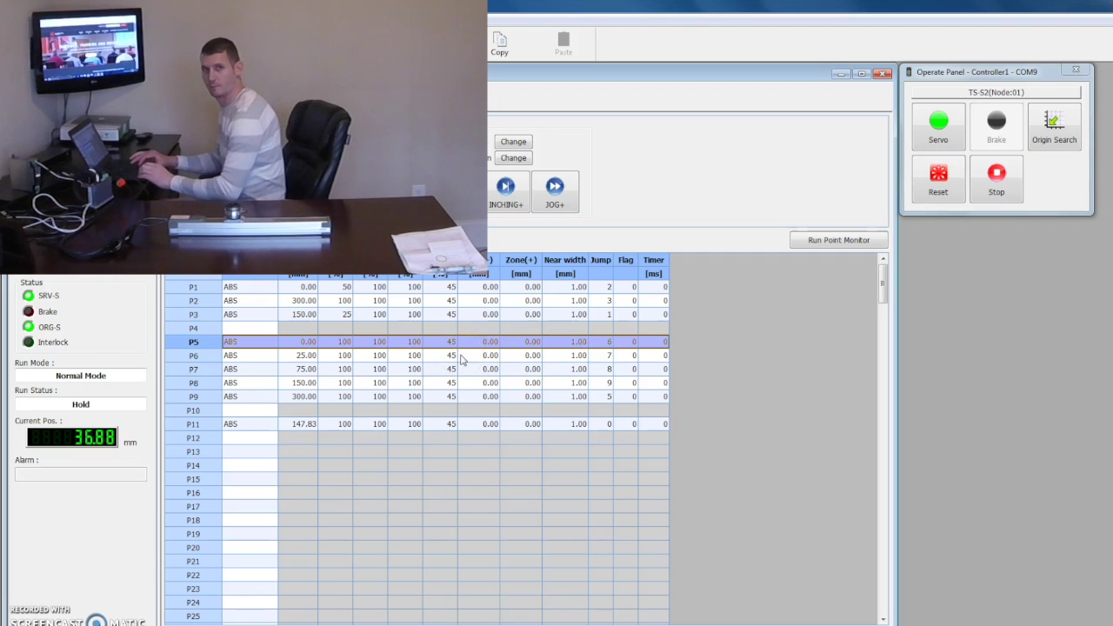
left_click(257, 343)
left_click(193, 343)
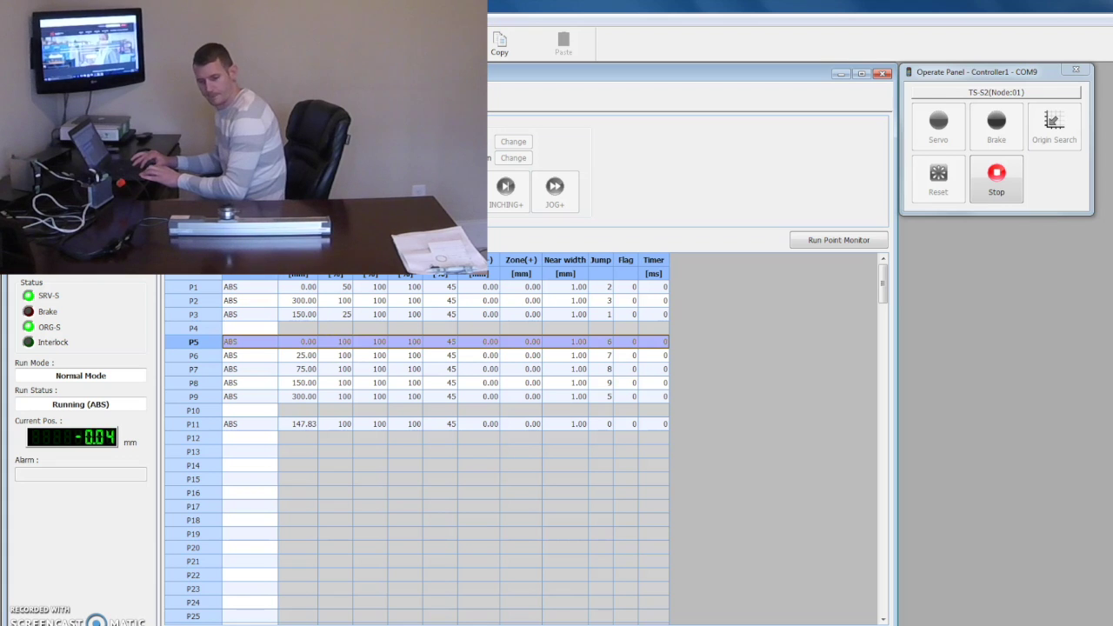
key("Escape")
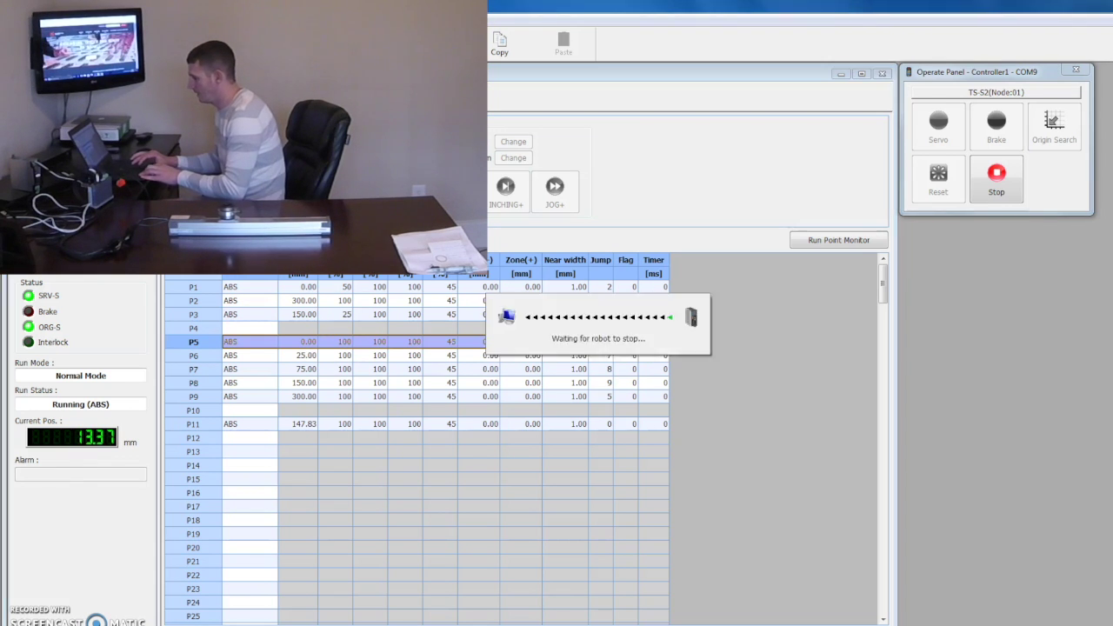
left_click(630, 361)
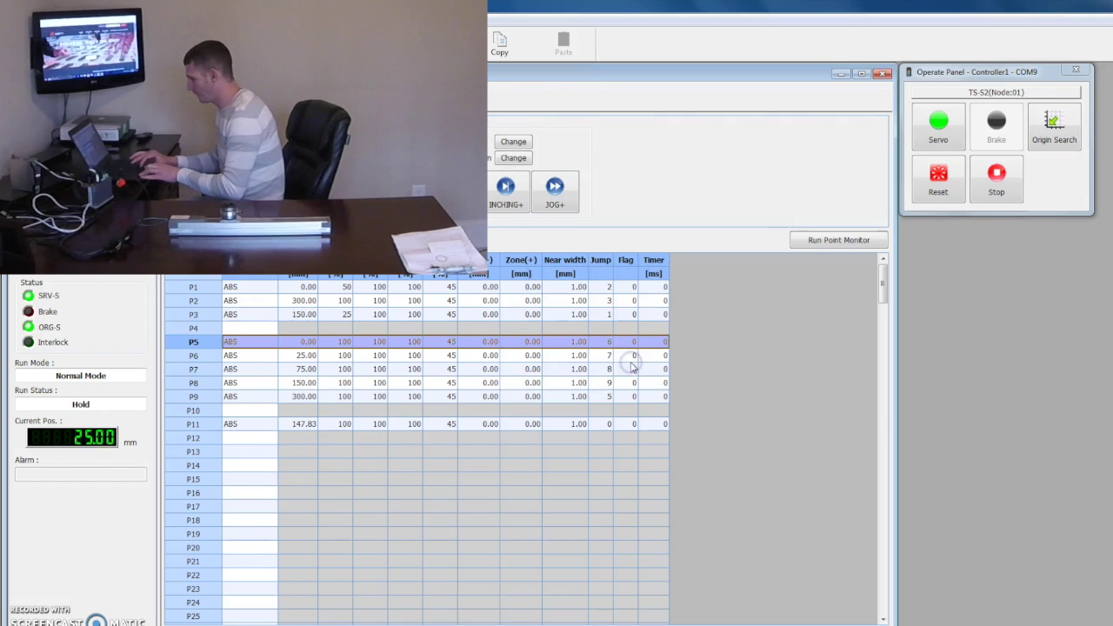
Switch the servo off, move the actuator by hand and teach the 199.23 mm position into point P13
left_click(193, 453)
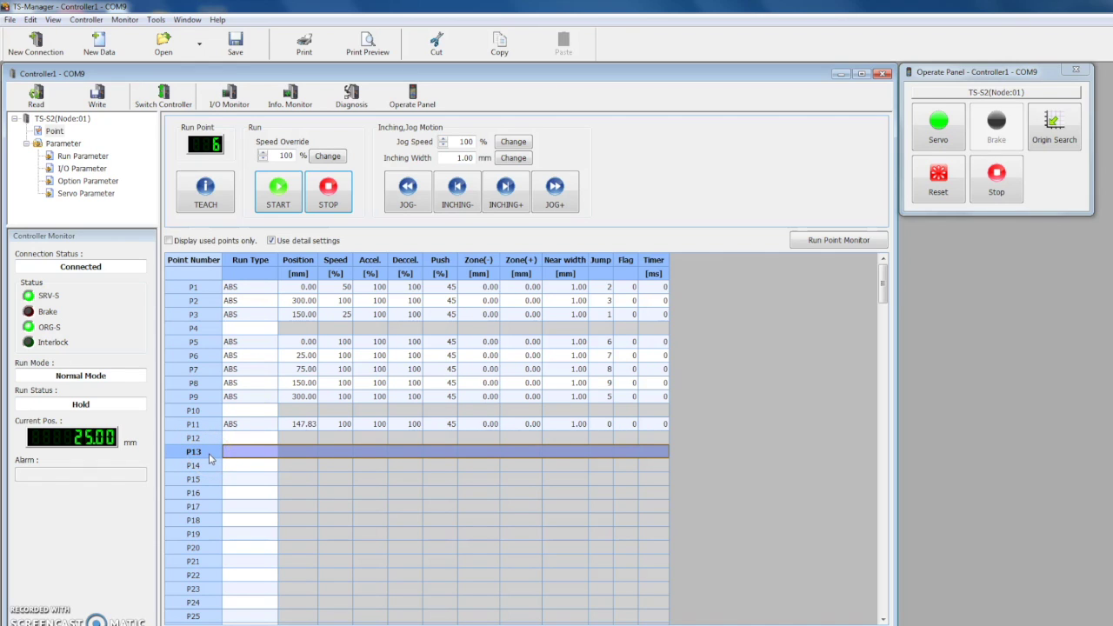
left_click(940, 139)
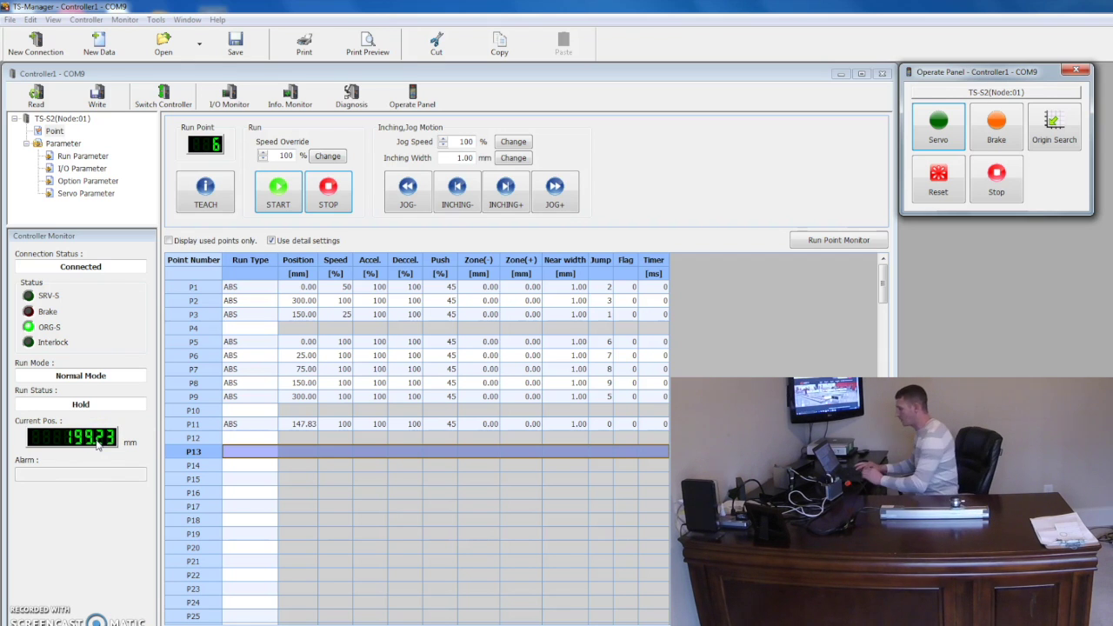
left_click(205, 191)
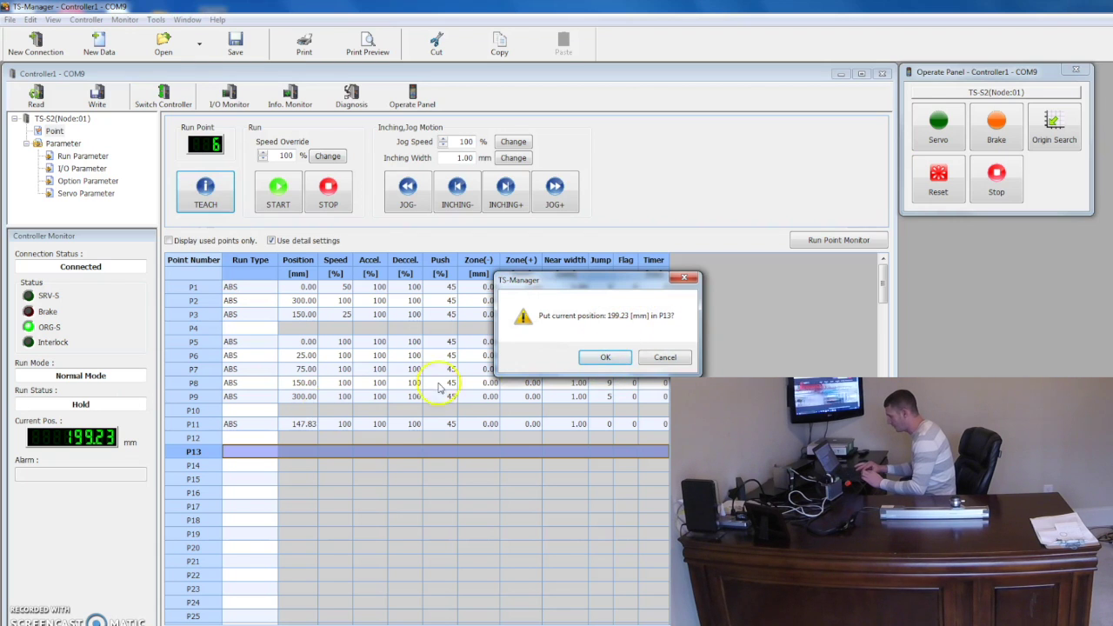
left_click(607, 357)
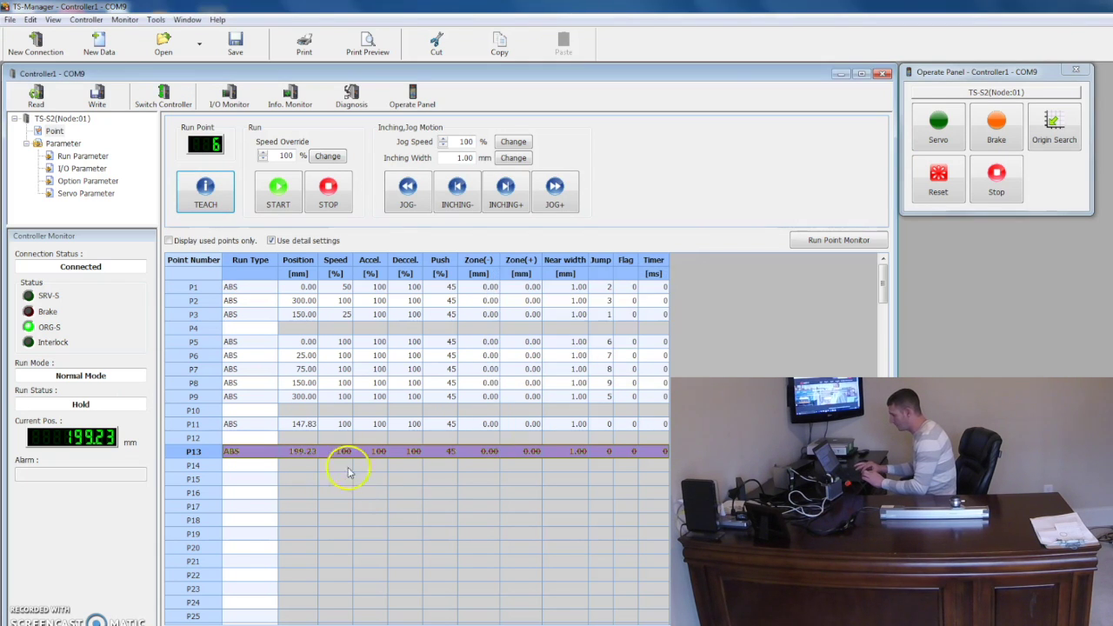
Write the edited point data with the taught P13 entry to the controller and confirm the transfer
left_click(243, 466)
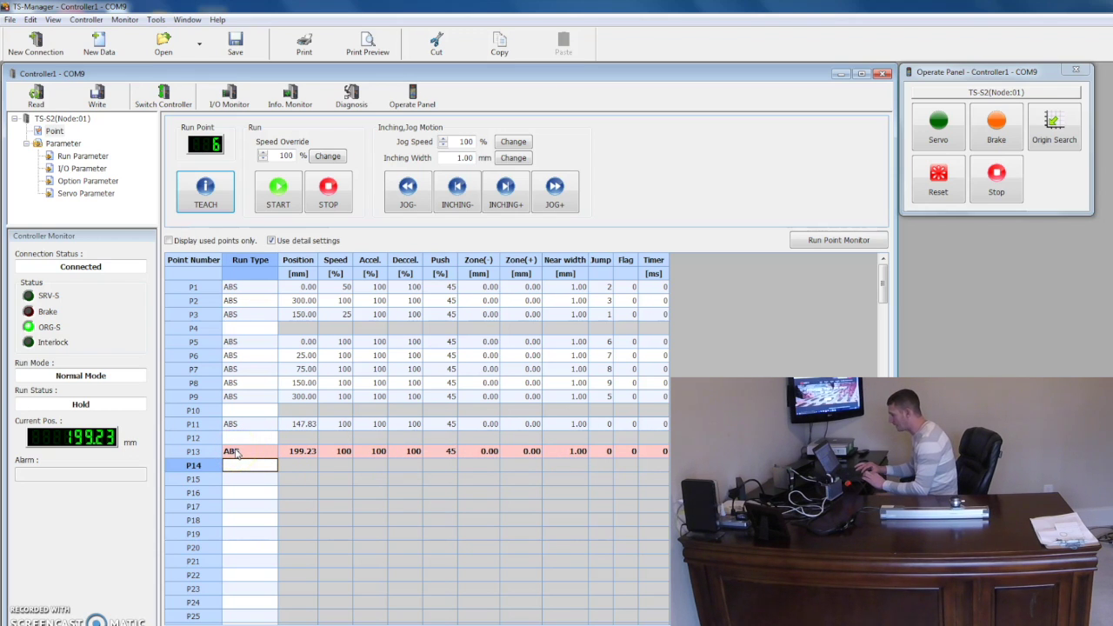
left_click(287, 454)
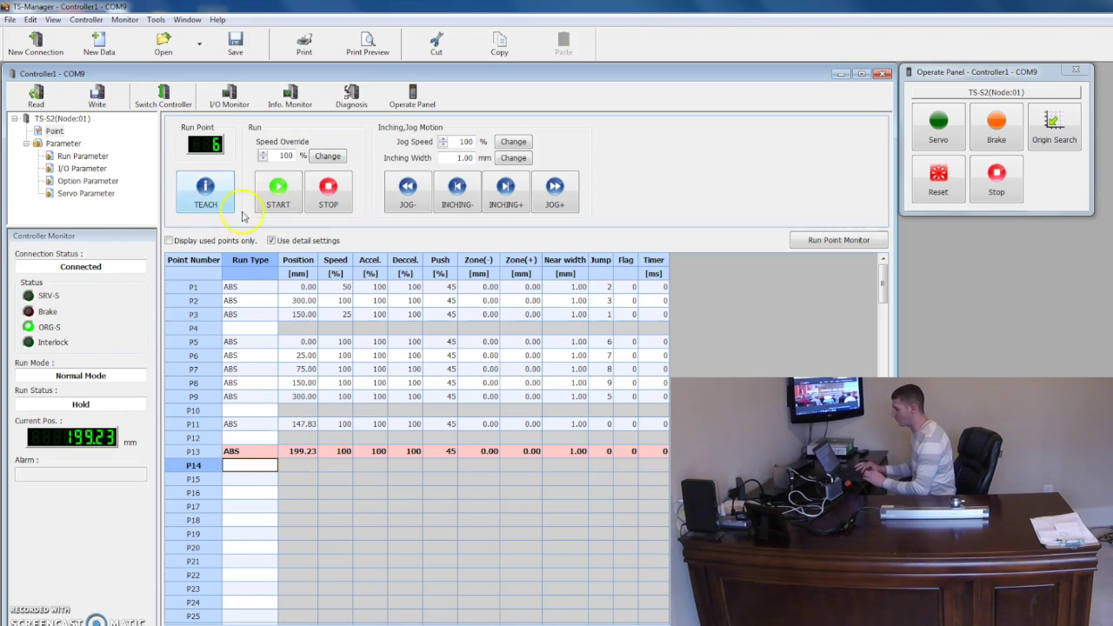
left_click(98, 98)
left_click(647, 362)
left_click(649, 362)
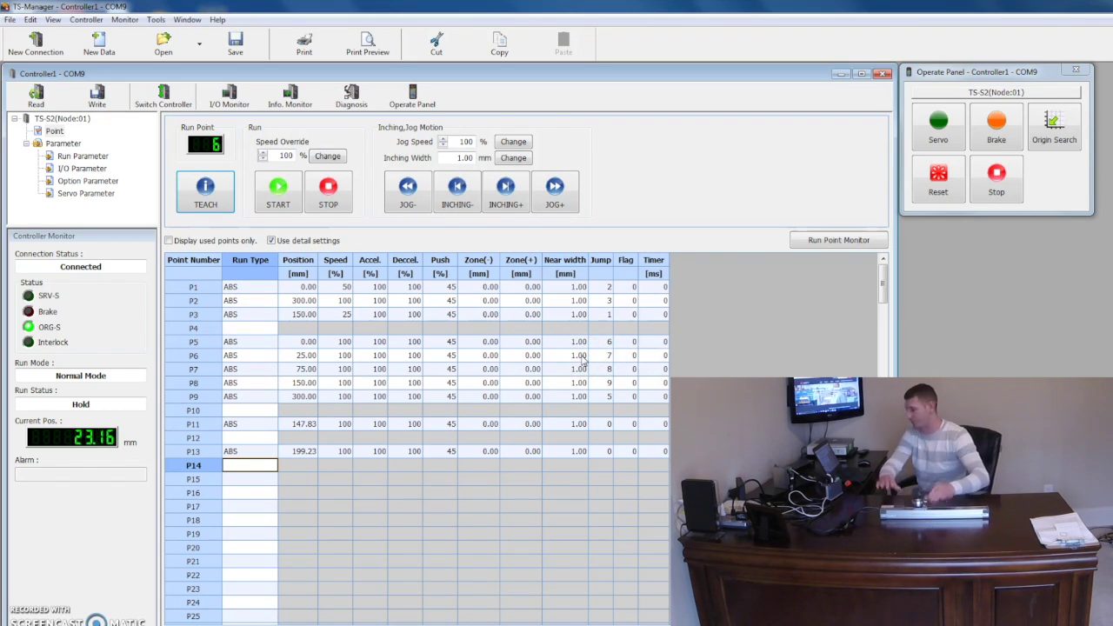
Switch the servo on, run the actuator to point P13, acknowledge the end of operation and stop the run
left_click(951, 132)
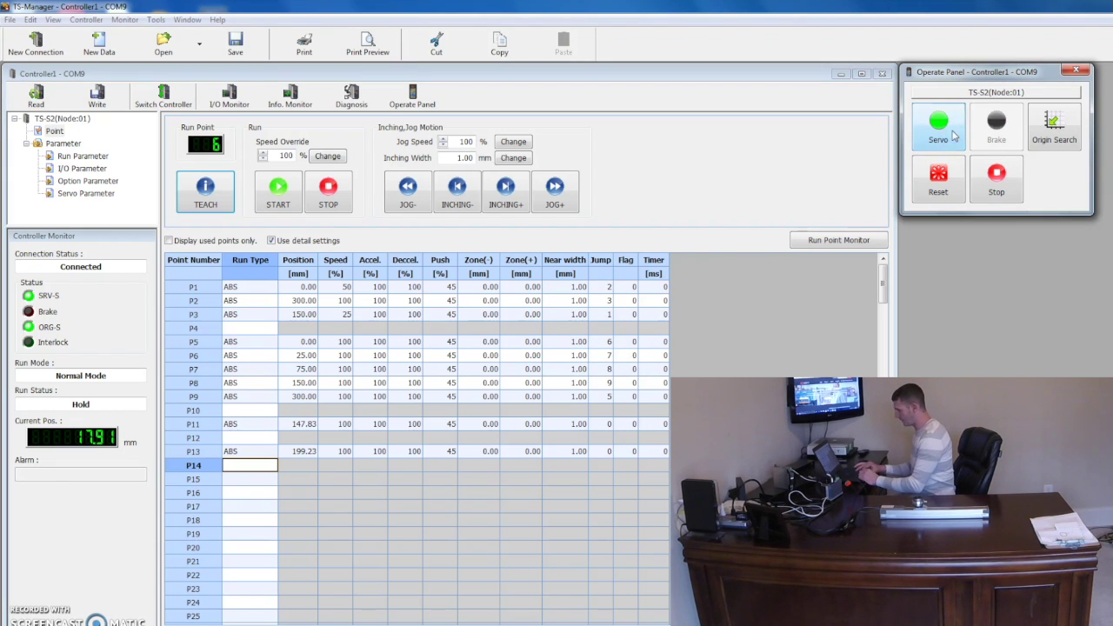
left_click(193, 451)
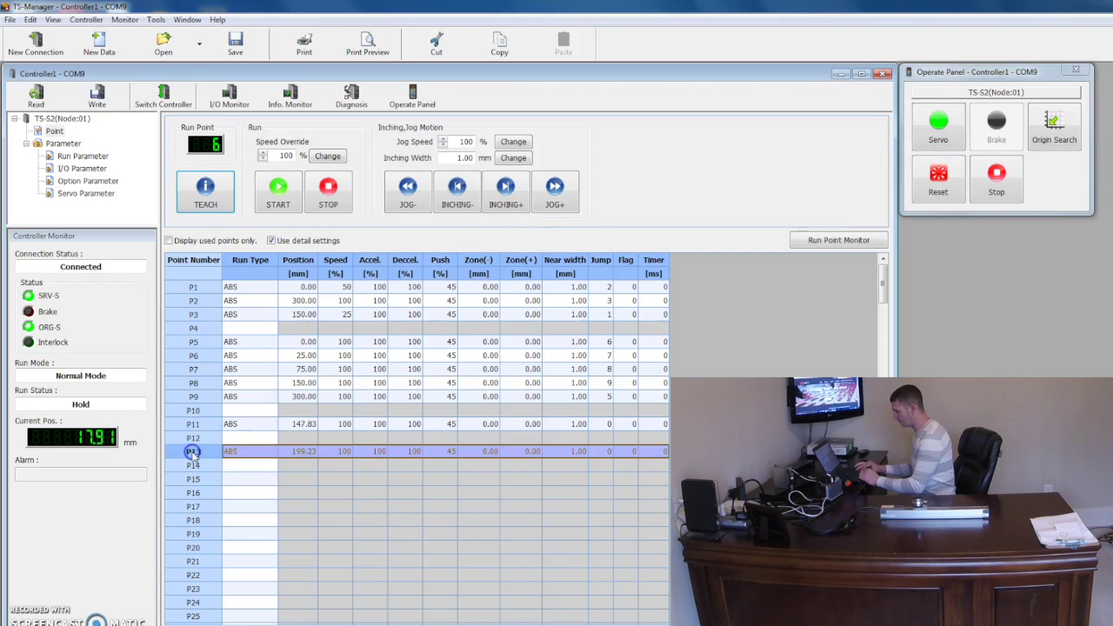
left_click(278, 195)
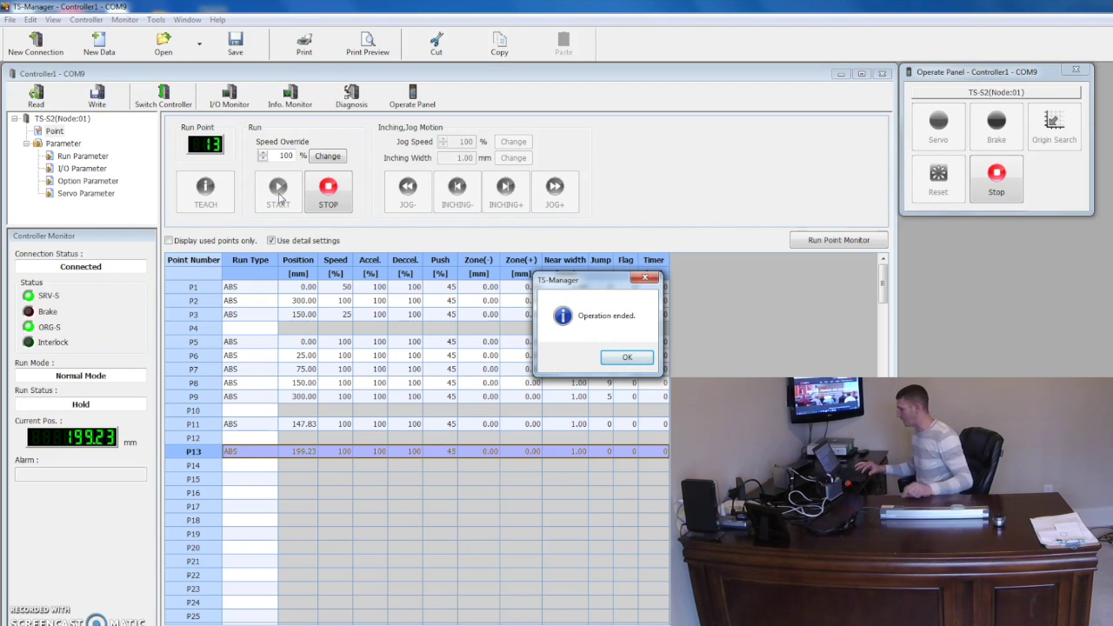
left_click(627, 359)
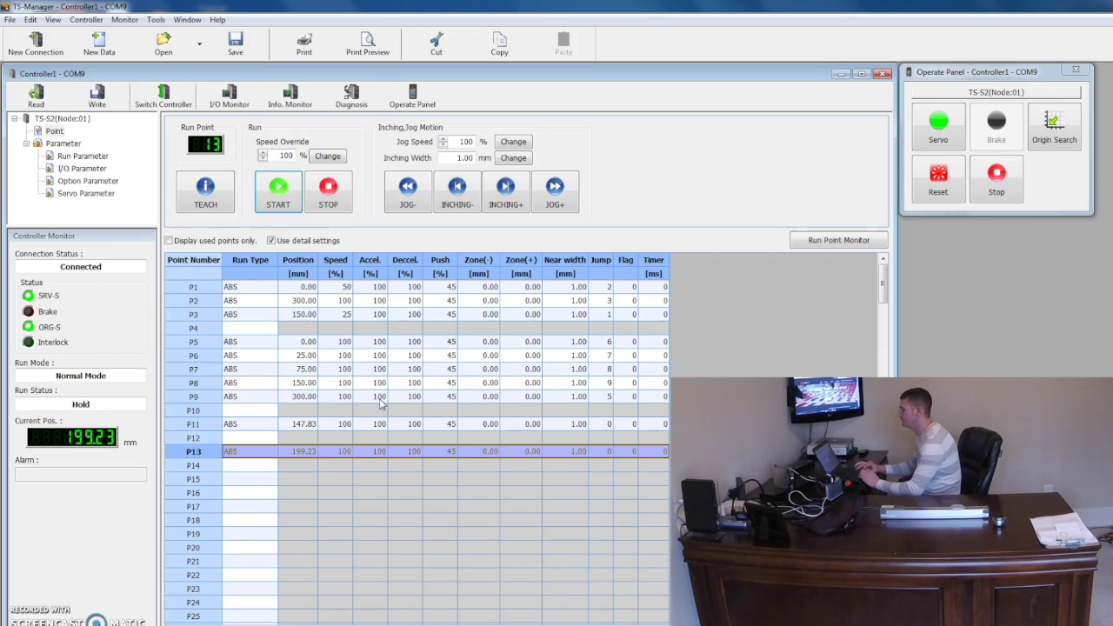
left_click(331, 184)
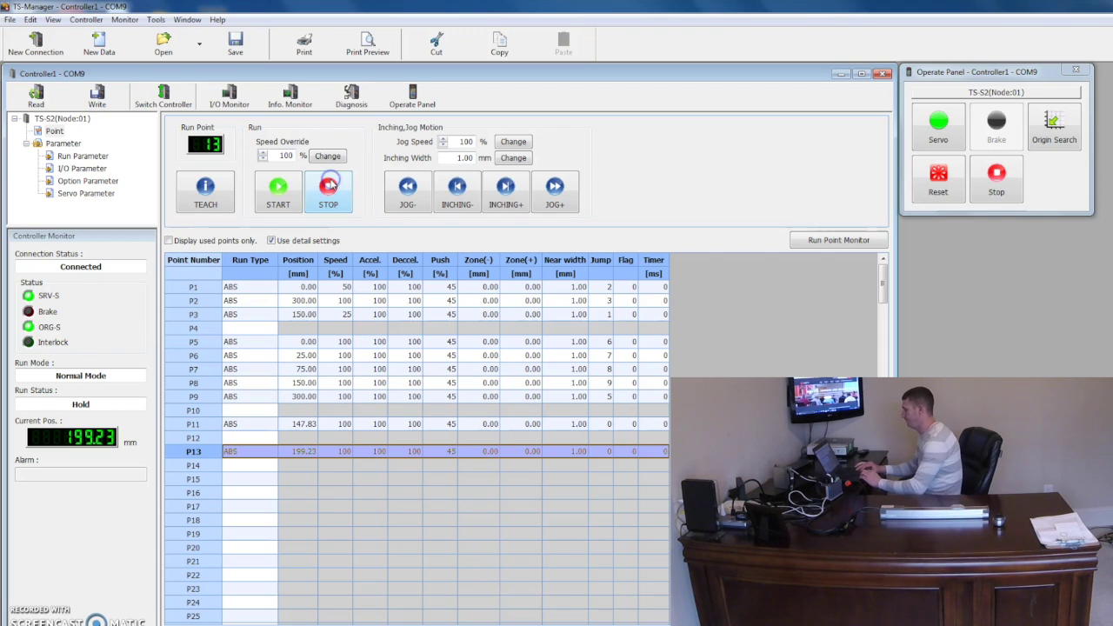